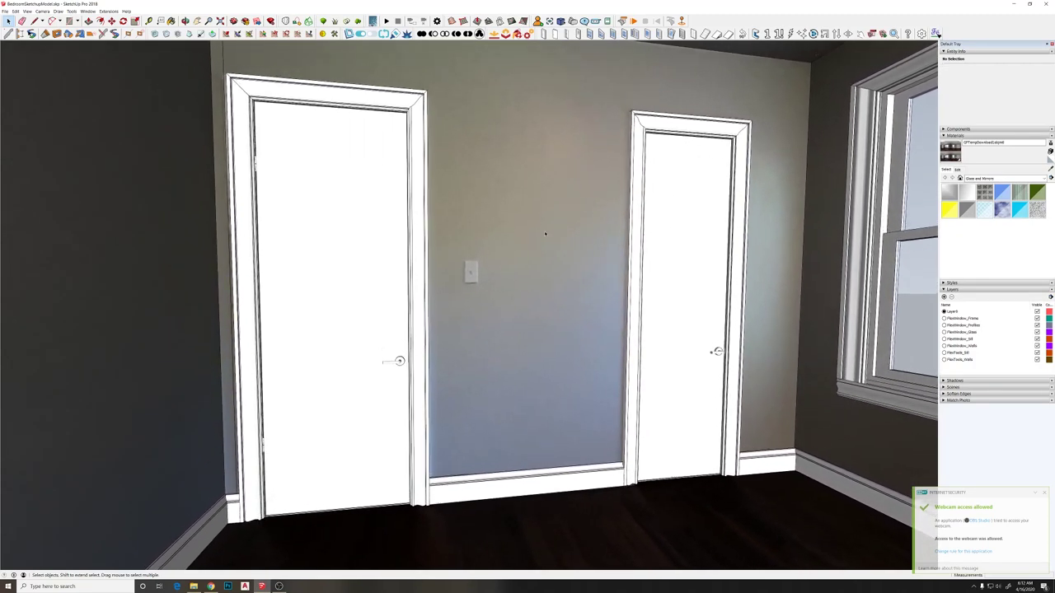
Create a material named Trim Paint that uses Trim Paint Dirty.jpg from the Bedroom1 folder as its texture image
{"action": "left_click", "coordinate": [1051, 160]}
{"action": "left_click", "coordinate": [1051, 151]}
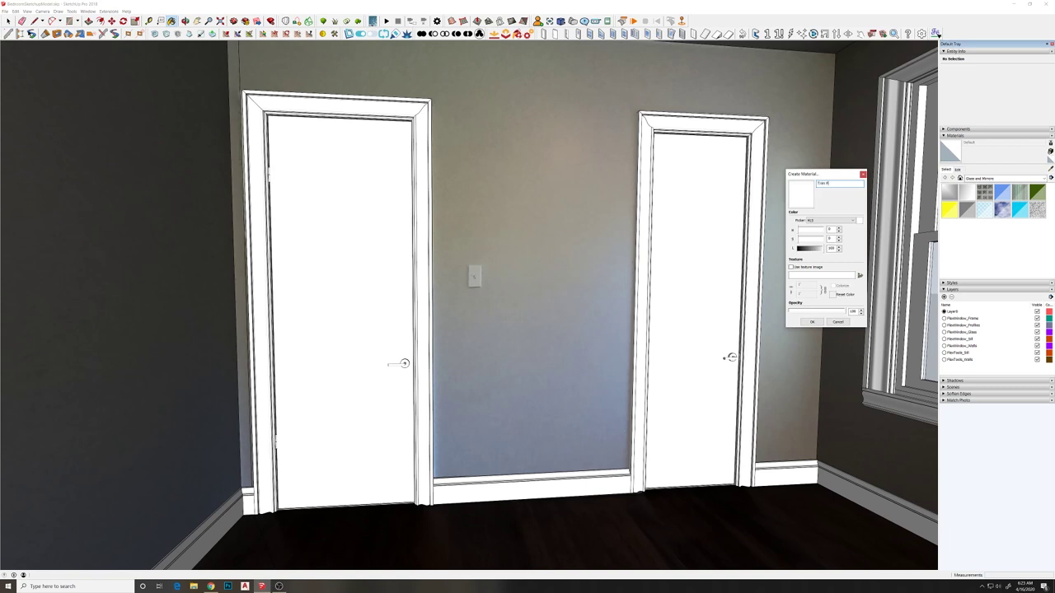
{"action": "left_click", "coordinate": [858, 276]}
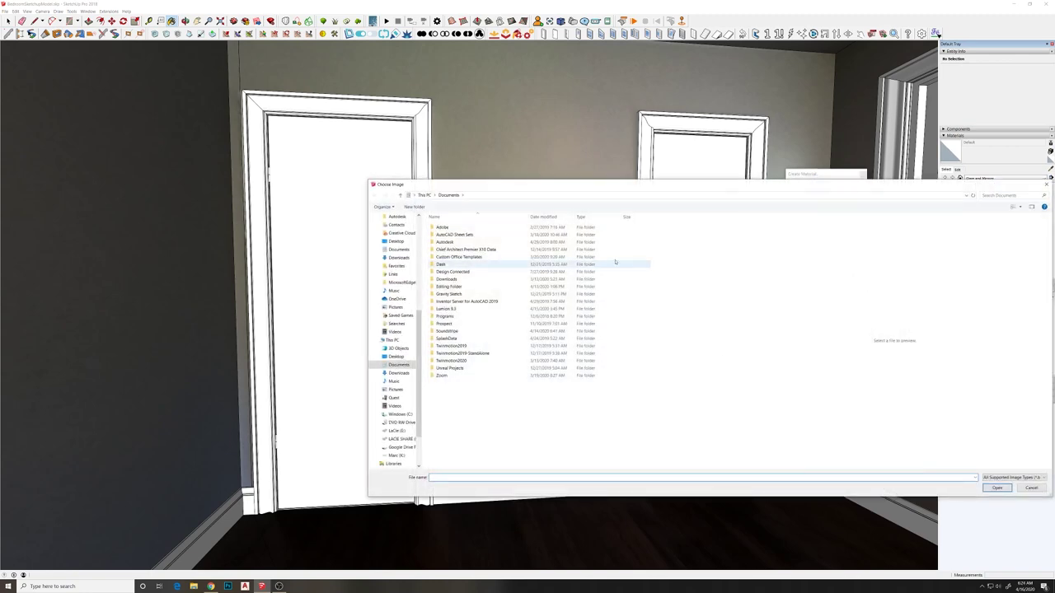
{"action": "left_click", "coordinate": [453, 272]}
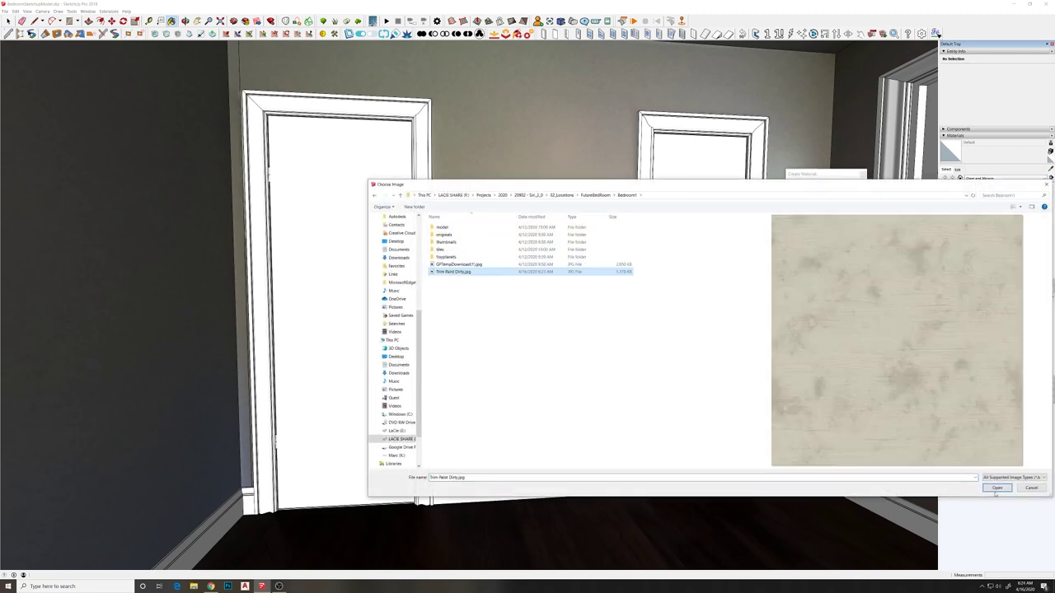
{"action": "left_click", "coordinate": [997, 487]}
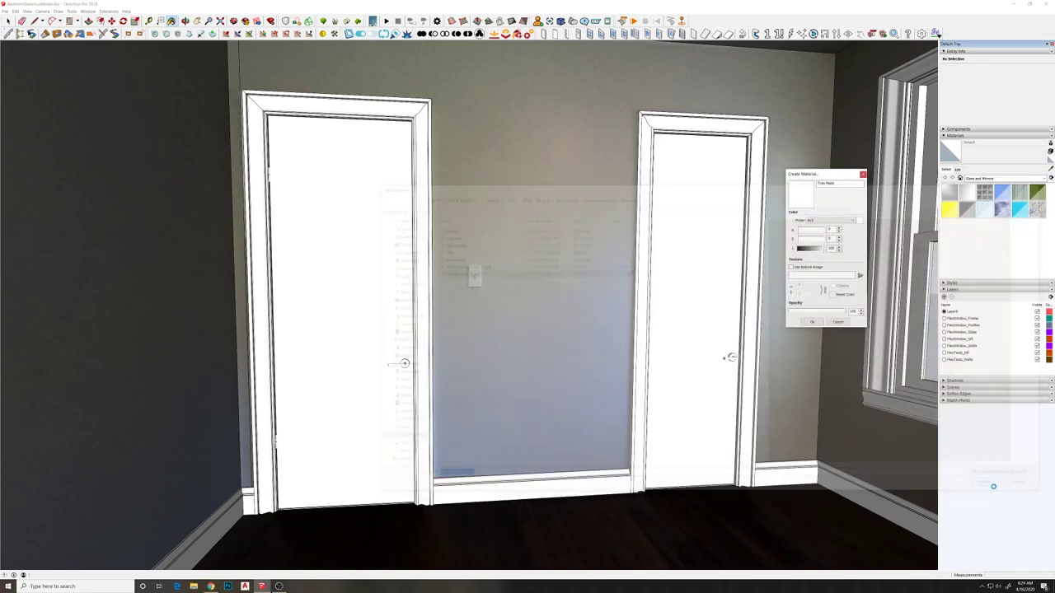
{"action": "left_click", "coordinate": [812, 322]}
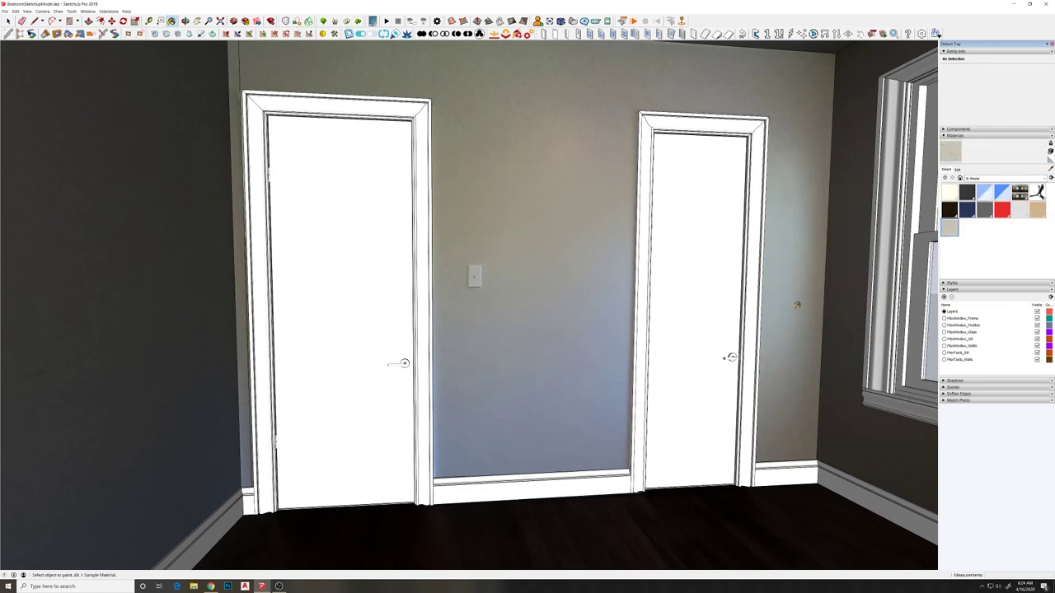
Paint both door casings and the baseboards with the Trim Paint material
{"action": "left_click", "coordinate": [755, 275]}
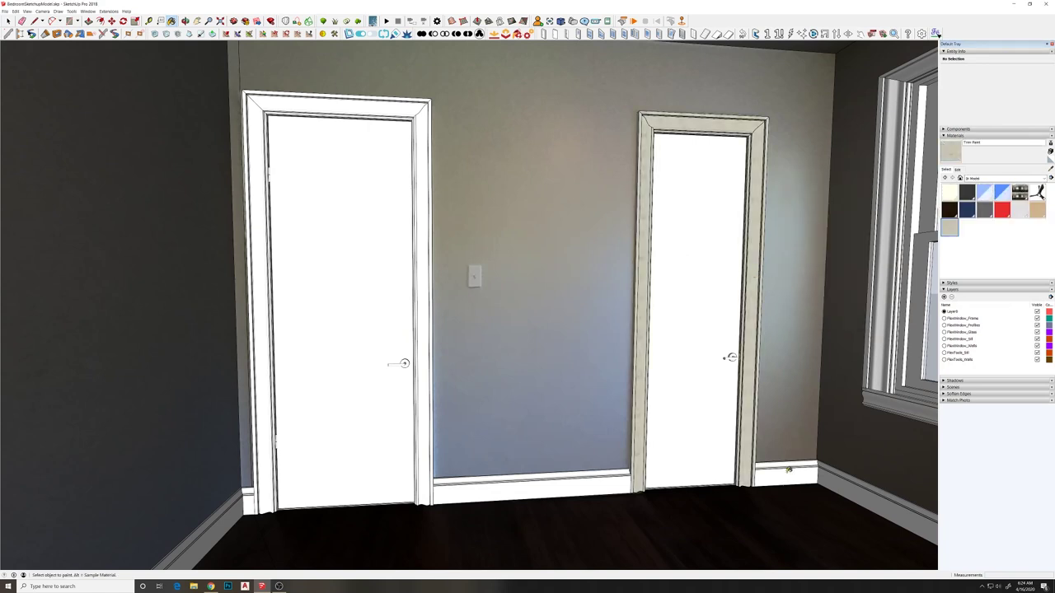
{"action": "left_click", "coordinate": [763, 470]}
{"action": "left_click", "coordinate": [592, 485]}
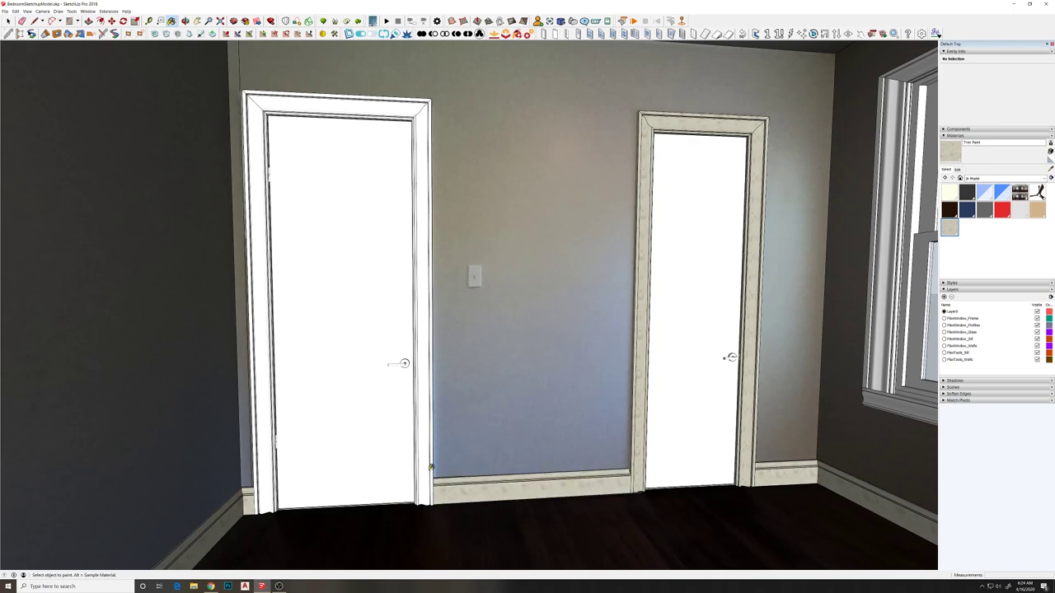
{"action": "left_click", "coordinate": [427, 467]}
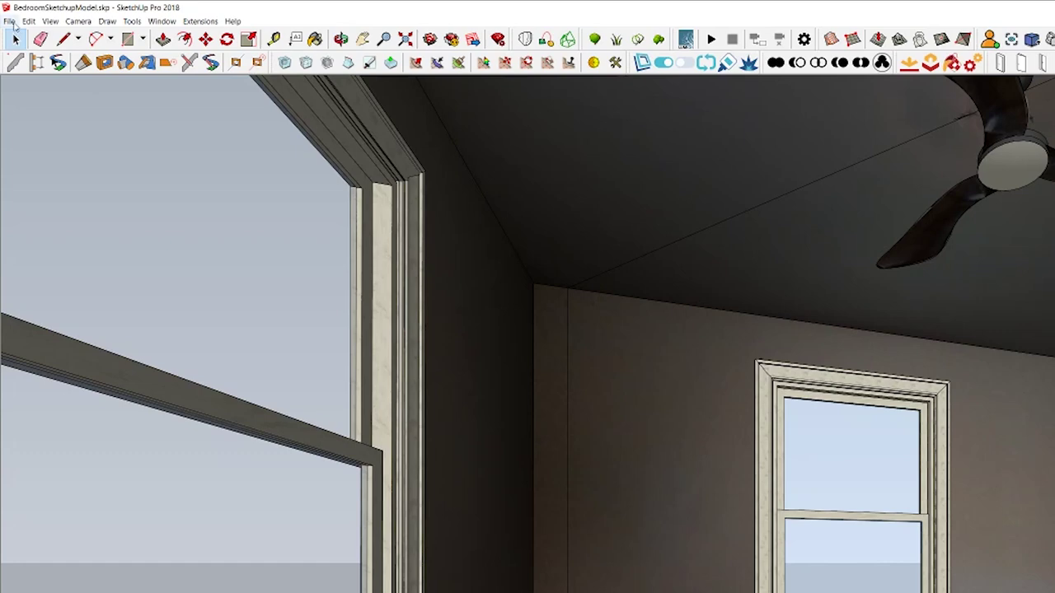
Export the model as BedroomSketchupModel.fbx to the FutureBedRoom folder, with texture maps, swapped YZ coordinates and inches as units
{"action": "left_click", "coordinate": [6, 11]}
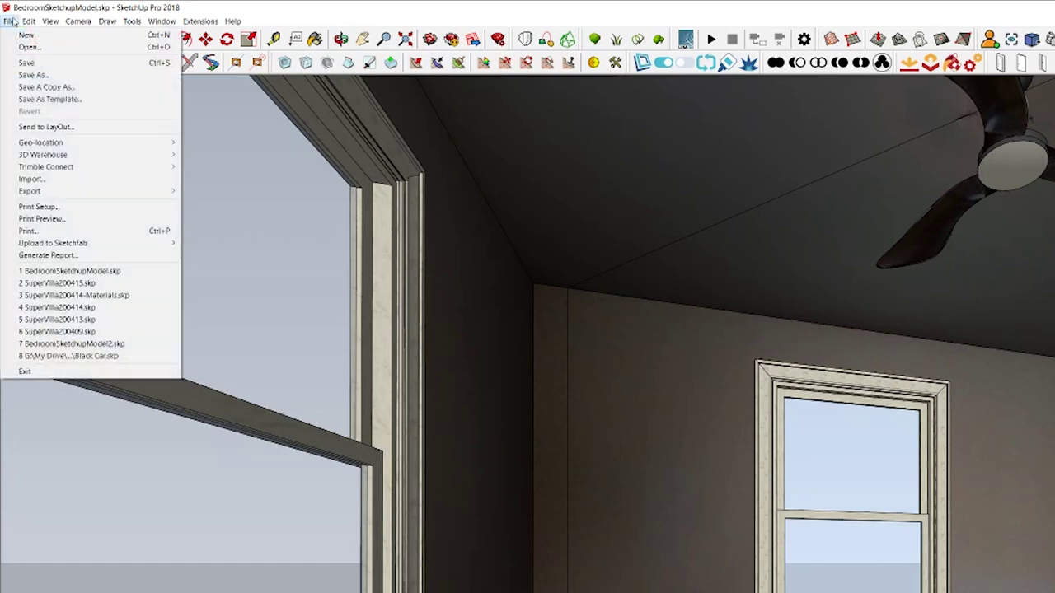
{"action": "mouse_move", "coordinate": [61, 193]}
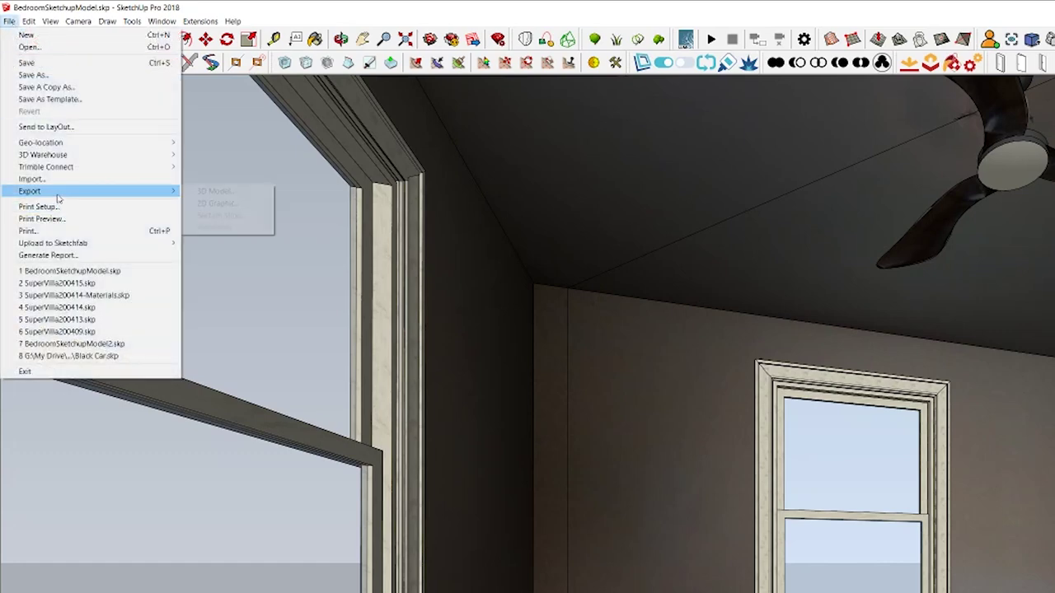
{"action": "left_click", "coordinate": [215, 192]}
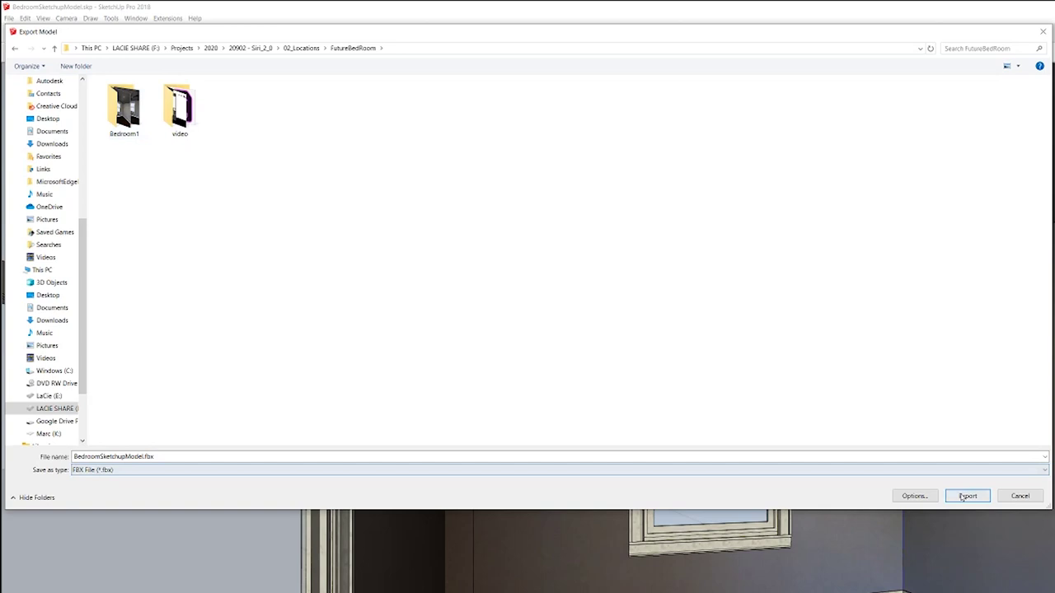
{"action": "left_click", "coordinate": [930, 498]}
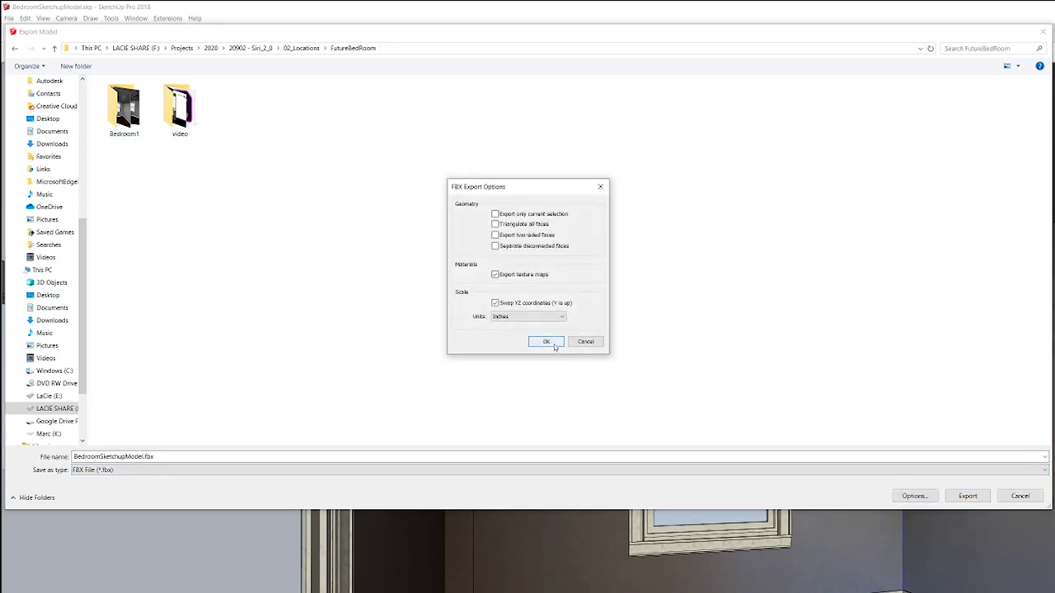
{"action": "left_click", "coordinate": [546, 342]}
{"action": "left_click", "coordinate": [968, 496]}
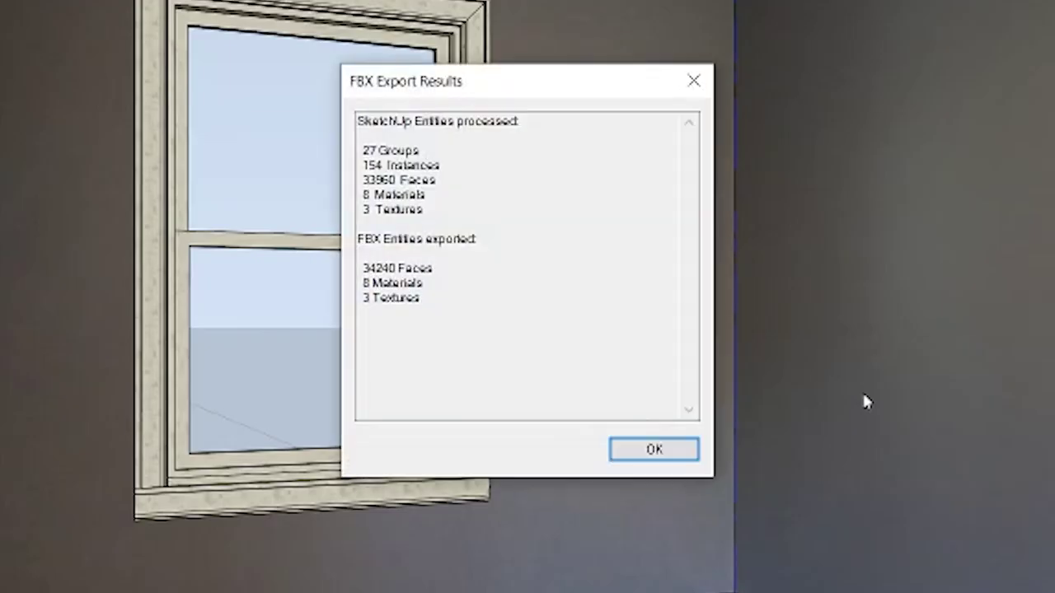
{"action": "left_click", "coordinate": [666, 459]}
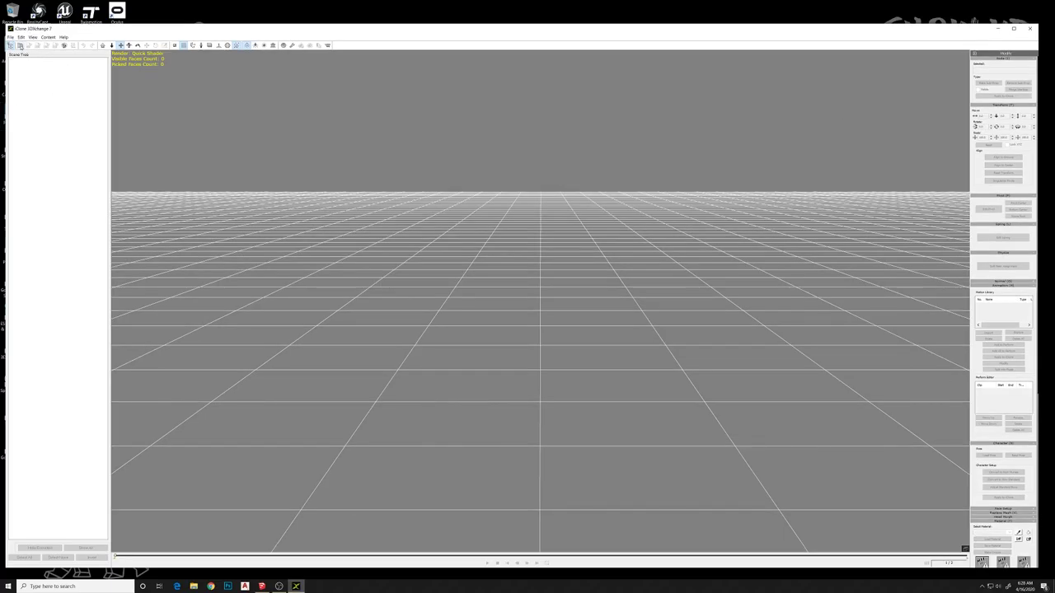
In iClone 3DXchange 7, import BedroomSketchupModel.fbx from the FutureBedRoom folder with automatic material color adjustment
{"action": "left_click", "coordinate": [21, 47]}
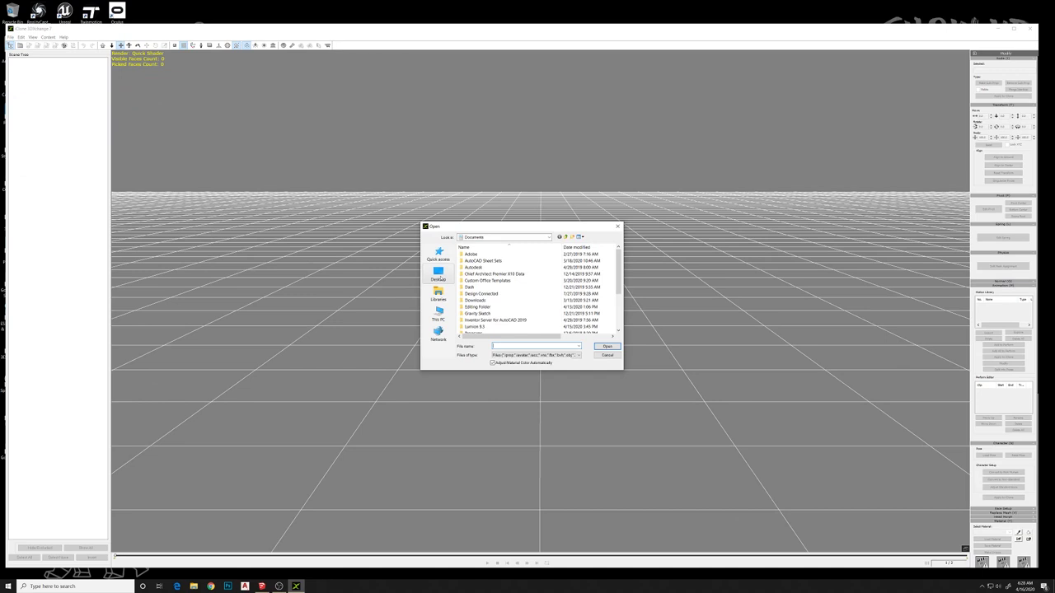
{"action": "left_click", "coordinate": [439, 276]}
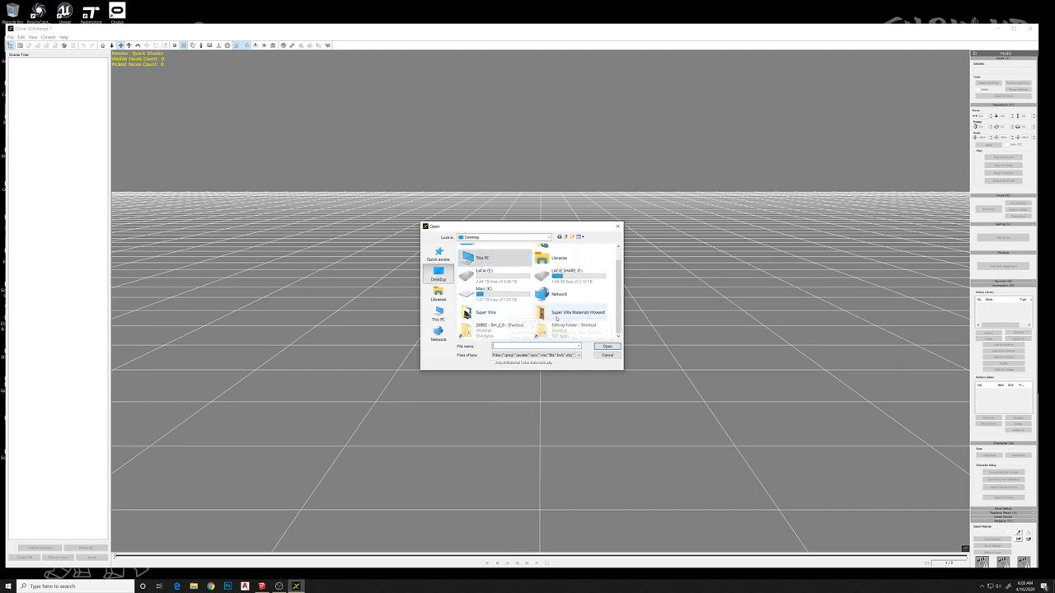
{"action": "double_click", "coordinate": [497, 328]}
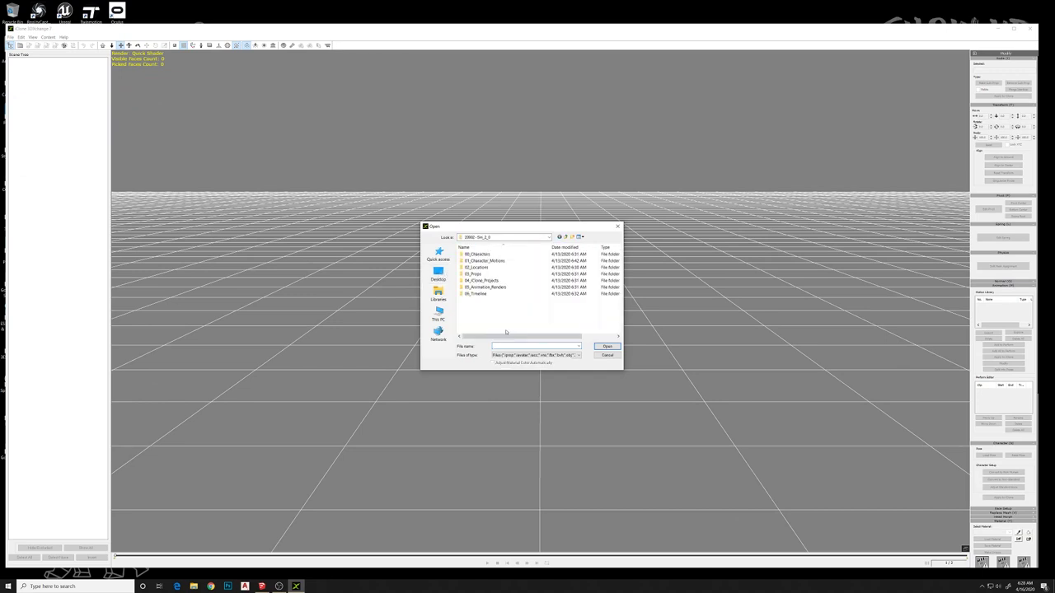
{"action": "double_click", "coordinate": [475, 274]}
{"action": "double_click", "coordinate": [480, 263]}
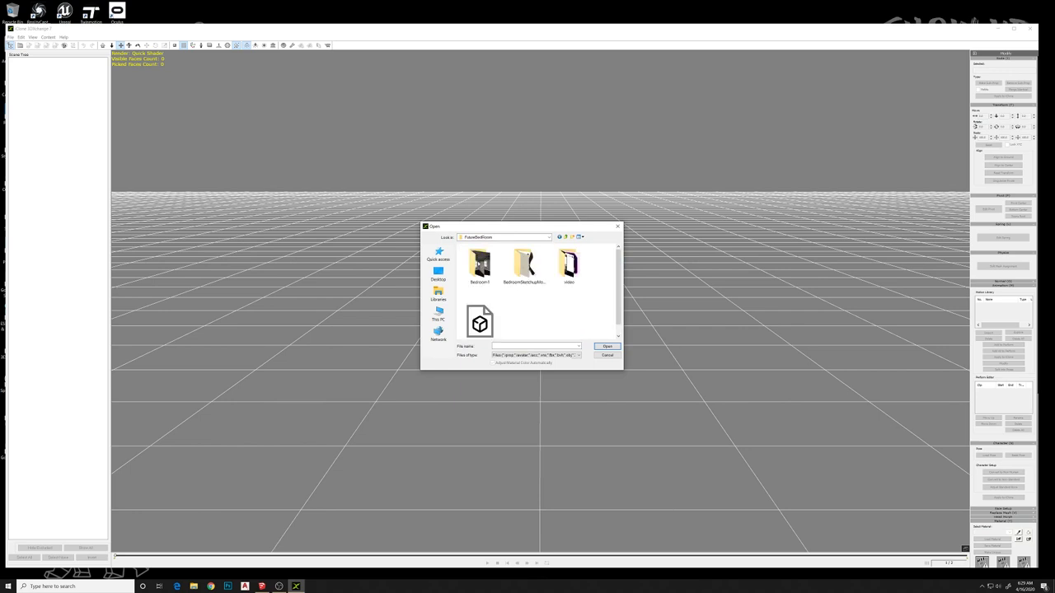
{"action": "left_click", "coordinate": [480, 322]}
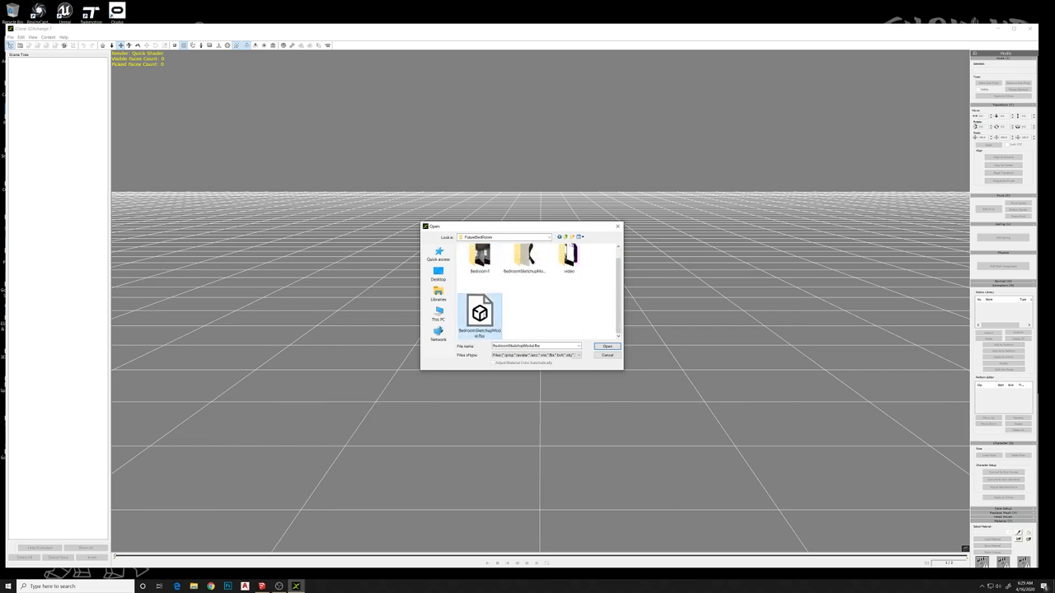
{"action": "left_click", "coordinate": [608, 347]}
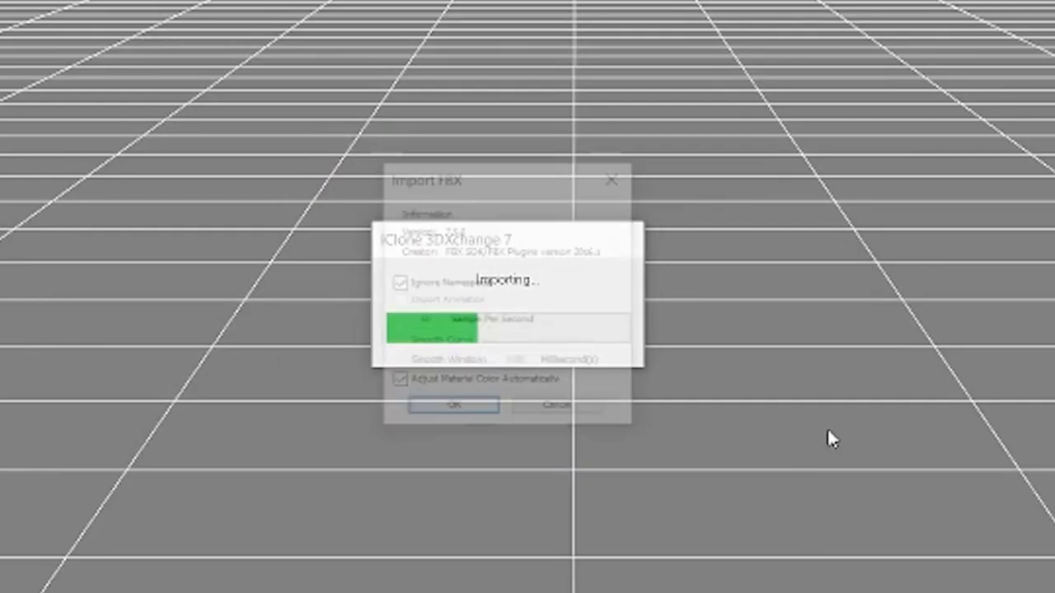
{"action": "left_click", "coordinate": [455, 407]}
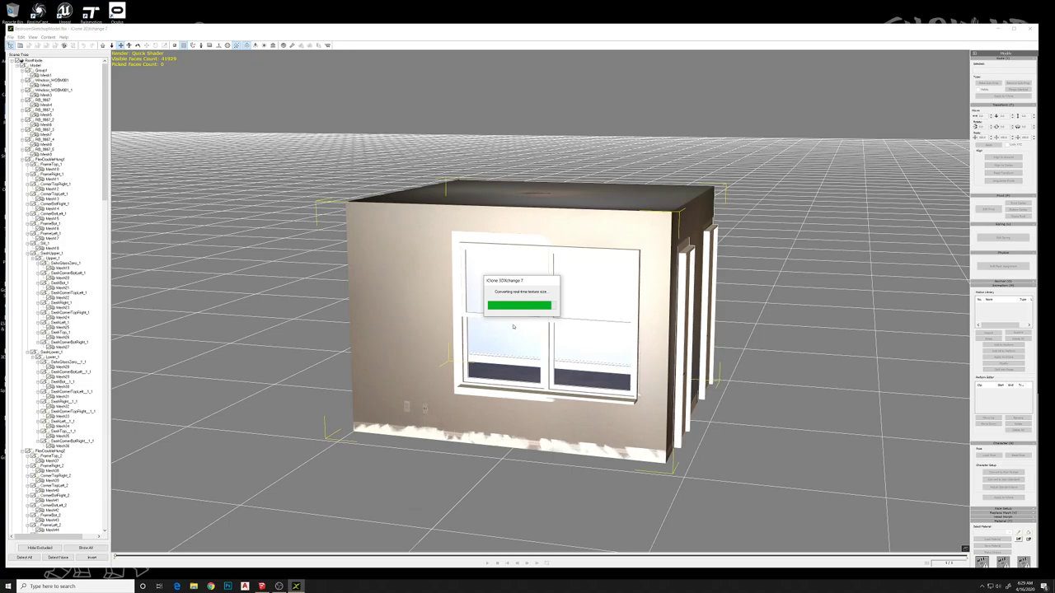
Check the imported room from inside and outside, launch iClone 7 and apply the model to it
{"action": "middle_click_drag", "start_coordinate": [646, 341], "coordinate": [614, 294]}
{"action": "scroll", "coordinate": [549, 299], "scroll_direction": "up", "scroll_amount": 10}
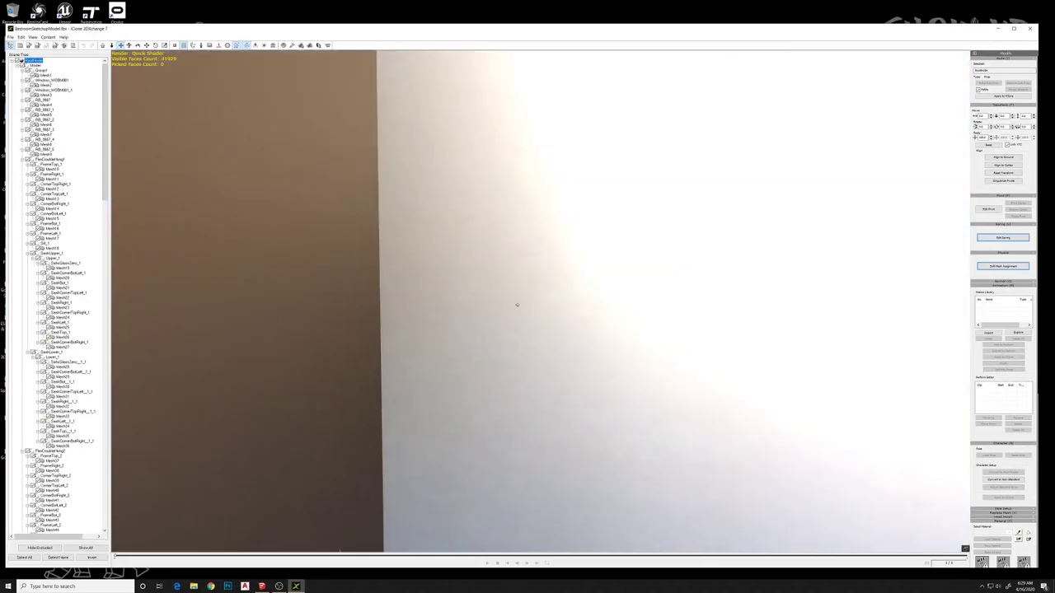
{"action": "middle_click_drag", "start_coordinate": [517, 305], "coordinate": [534, 146]}
{"action": "right_click_drag", "start_coordinate": [533, 145], "coordinate": [593, 401]}
{"action": "scroll", "coordinate": [484, 400], "scroll_direction": "down", "scroll_amount": 10}
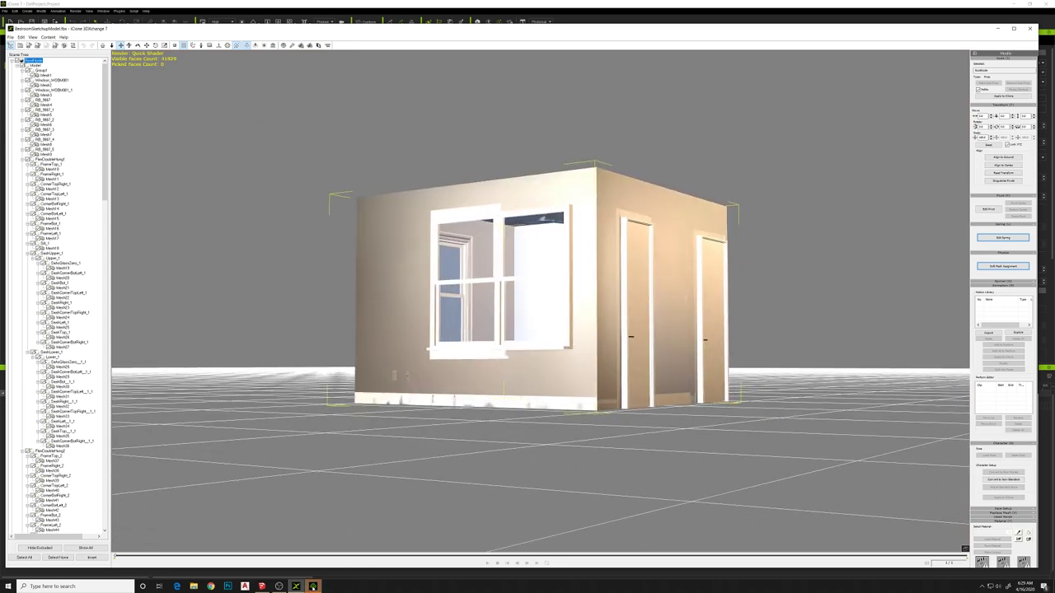
{"action": "left_click", "coordinate": [312, 586]}
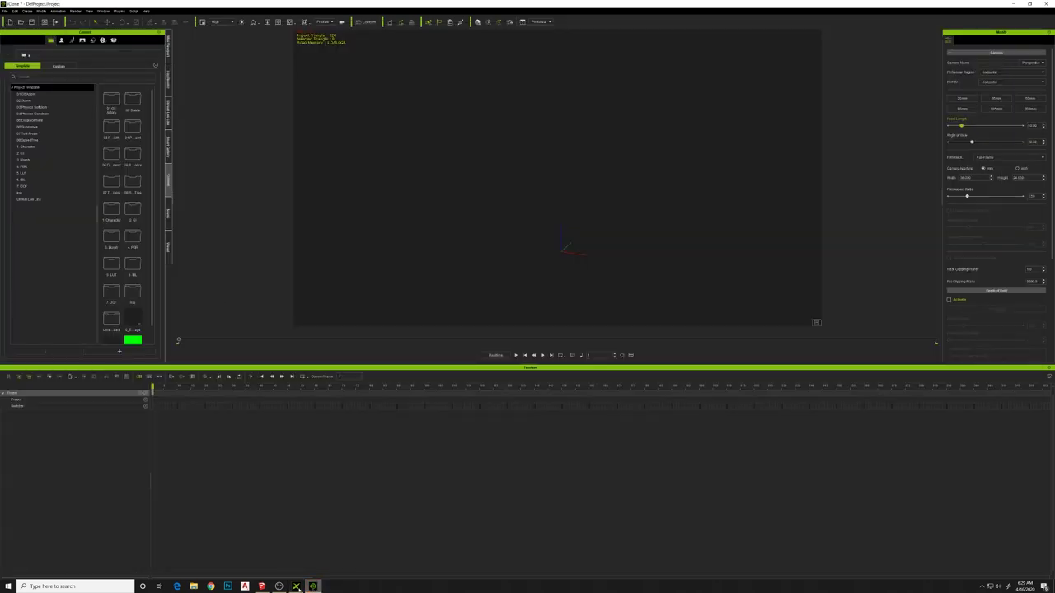
{"action": "left_click", "coordinate": [296, 586]}
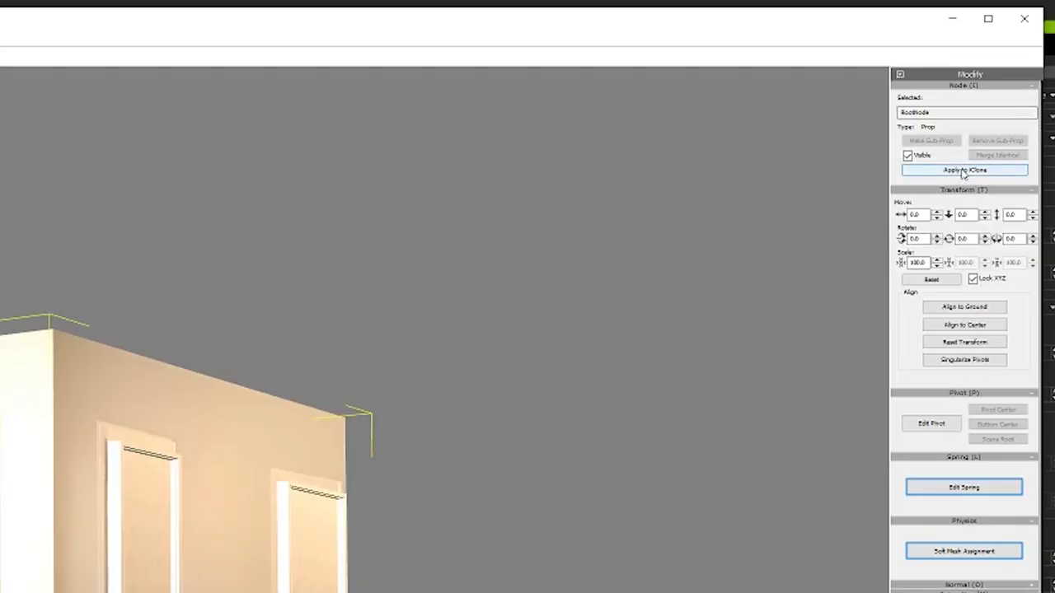
{"action": "left_click", "coordinate": [1004, 95]}
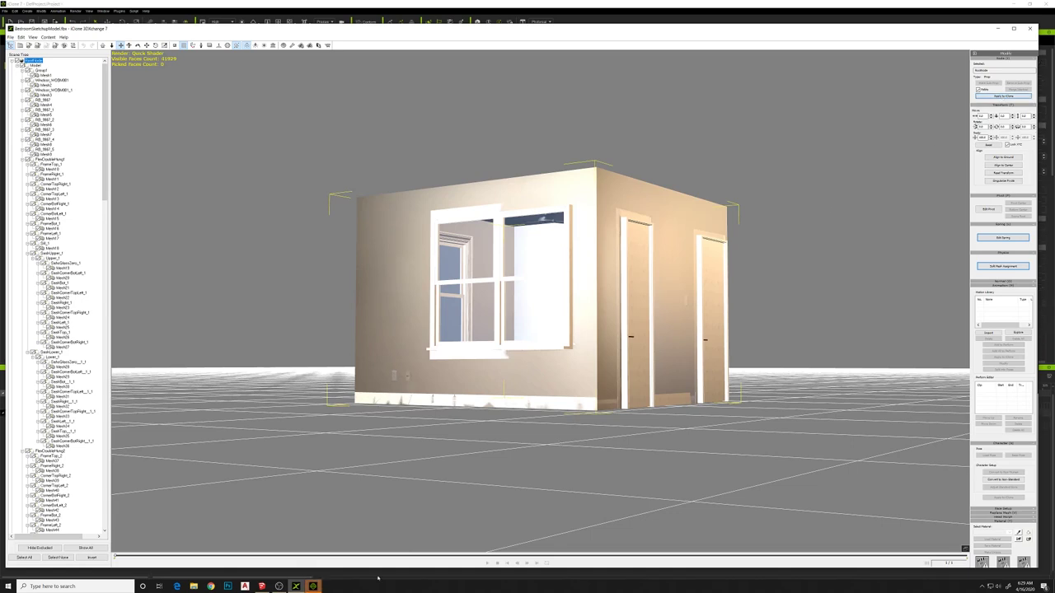
{"action": "left_click", "coordinate": [312, 587]}
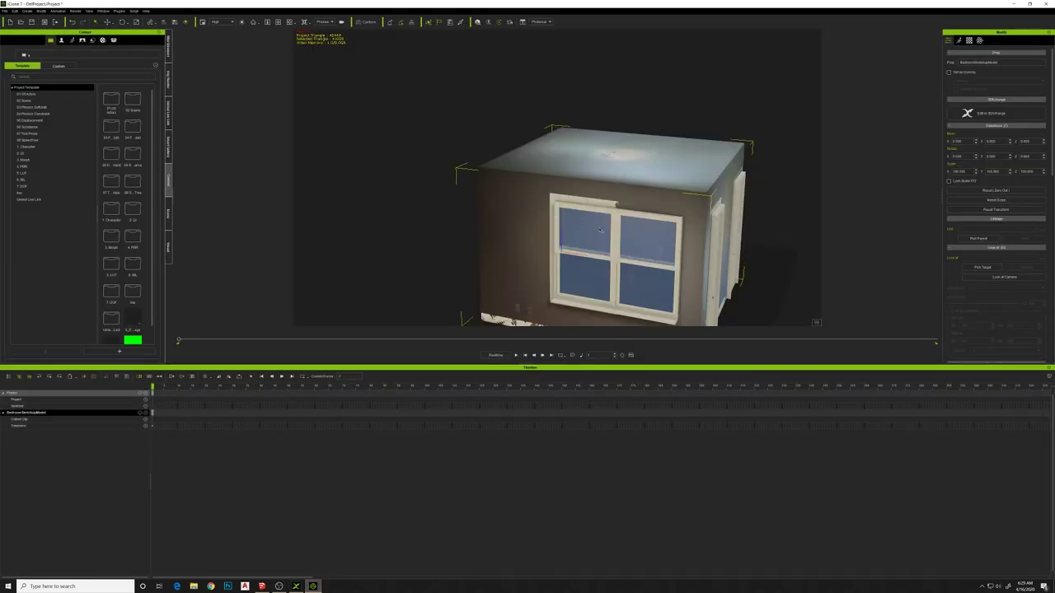
Deselect the room model and set the perspective camera's focal length to 20 mm
{"action": "left_click", "coordinate": [422, 176]}
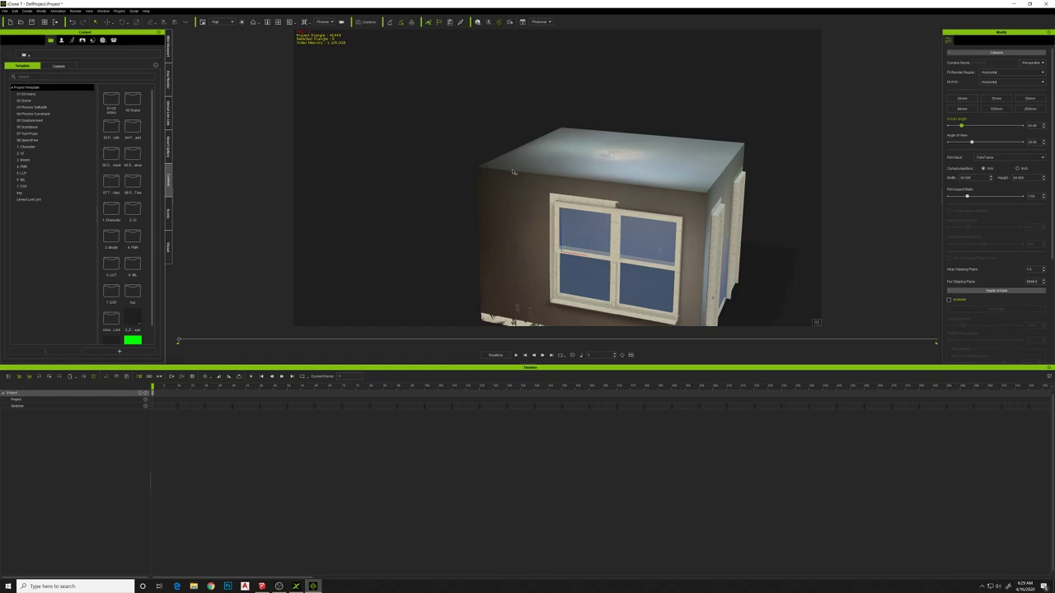
{"action": "scroll", "coordinate": [537, 192], "scroll_direction": "down", "scroll_amount": 3}
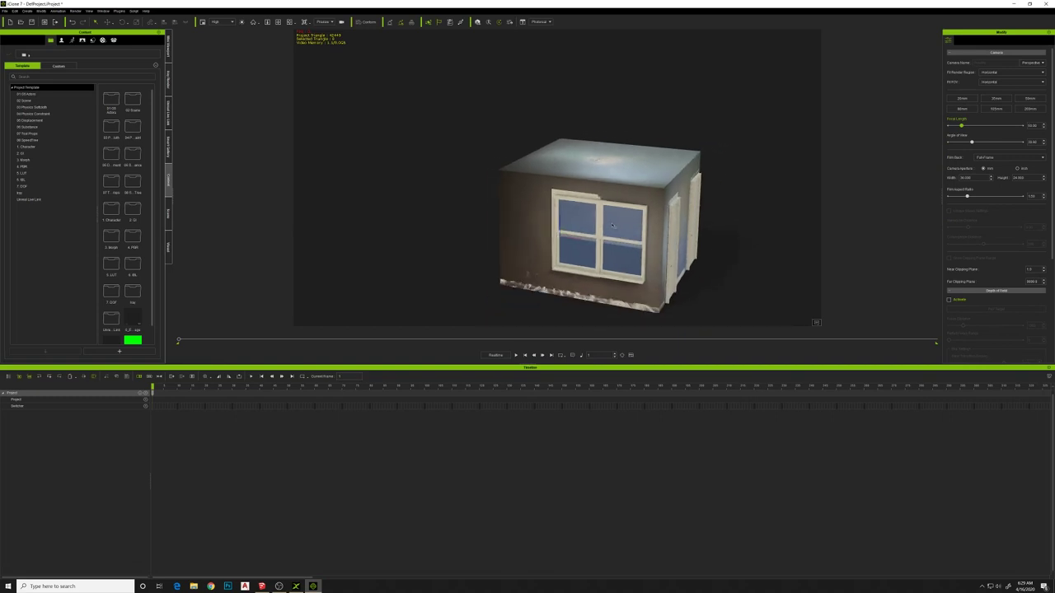
{"action": "middle_click_drag", "start_coordinate": [577, 193], "coordinate": [503, 155]}
{"action": "scroll", "coordinate": [536, 192], "scroll_direction": "up", "scroll_amount": 3}
{"action": "scroll", "coordinate": [582, 191], "scroll_direction": "up", "scroll_amount": 4}
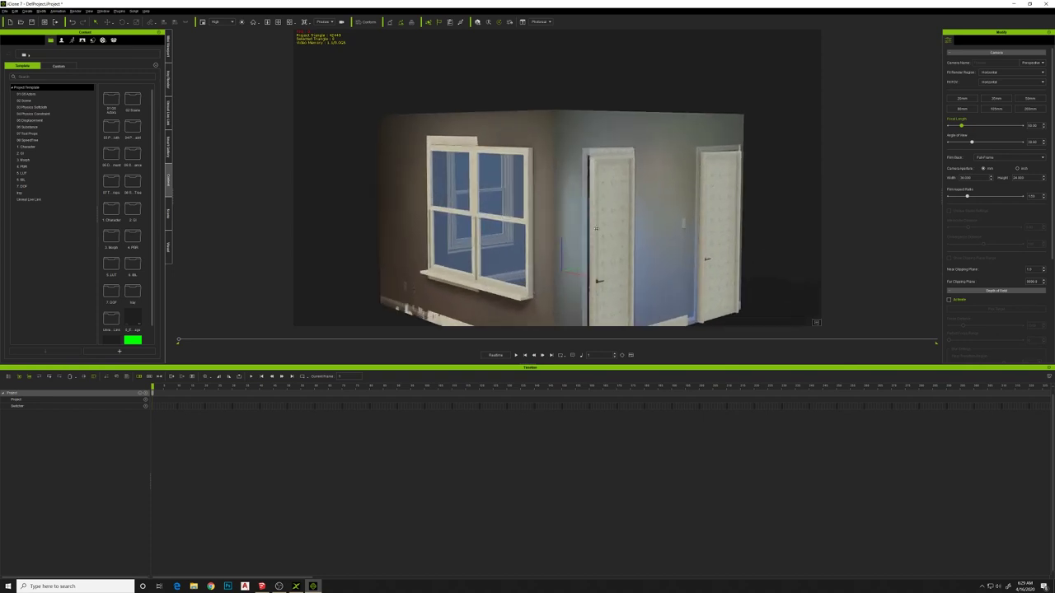
{"action": "left_click", "coordinate": [961, 99]}
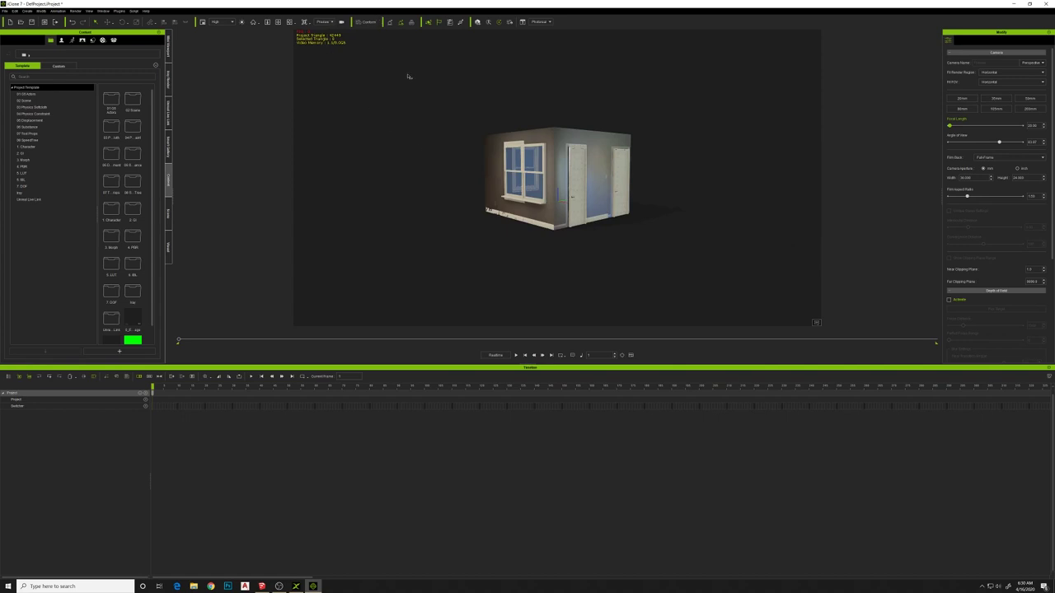
Examine the bedroom interior around the single window, wall corner and ceiling fan
{"action": "scroll", "coordinate": [530, 156], "scroll_direction": "up", "scroll_amount": 10}
{"action": "middle_click_drag", "start_coordinate": [535, 160], "coordinate": [584, 184]}
{"action": "right_click_drag", "start_coordinate": [584, 184], "coordinate": [565, 148]}
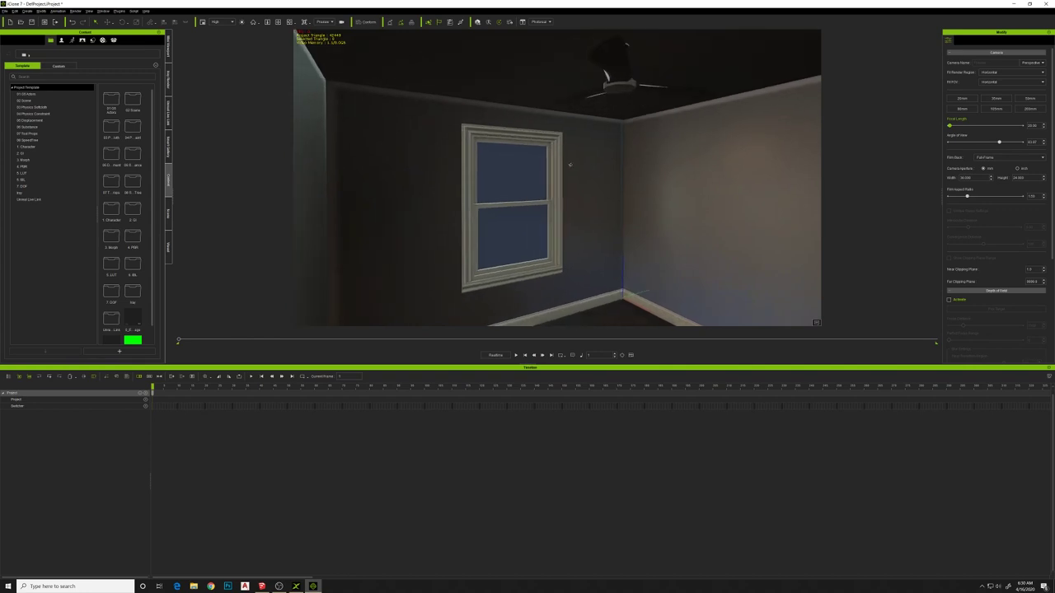
{"action": "scroll", "coordinate": [562, 158], "scroll_direction": "down", "scroll_amount": 1}
{"action": "middle_click_drag", "start_coordinate": [561, 162], "coordinate": [561, 174]}
{"action": "scroll", "coordinate": [559, 173], "scroll_direction": "up", "scroll_amount": 1}
{"action": "right_click_drag", "start_coordinate": [560, 169], "coordinate": [561, 176]}
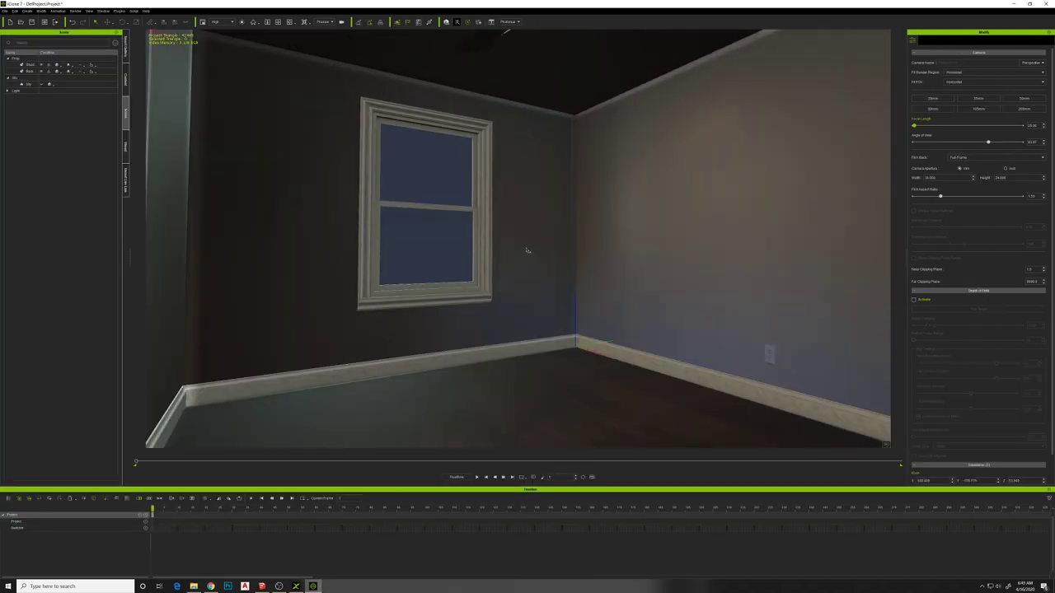
Save the project under the name AbandonedBedroom
{"action": "right_click_drag", "start_coordinate": [528, 250], "coordinate": [538, 249]}
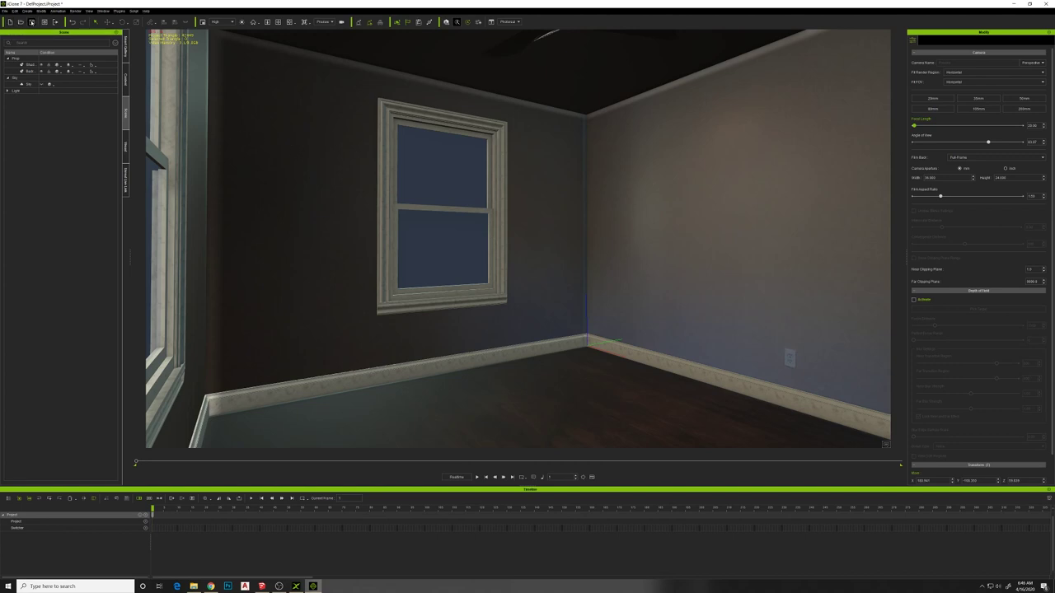
{"action": "left_click", "coordinate": [20, 21]}
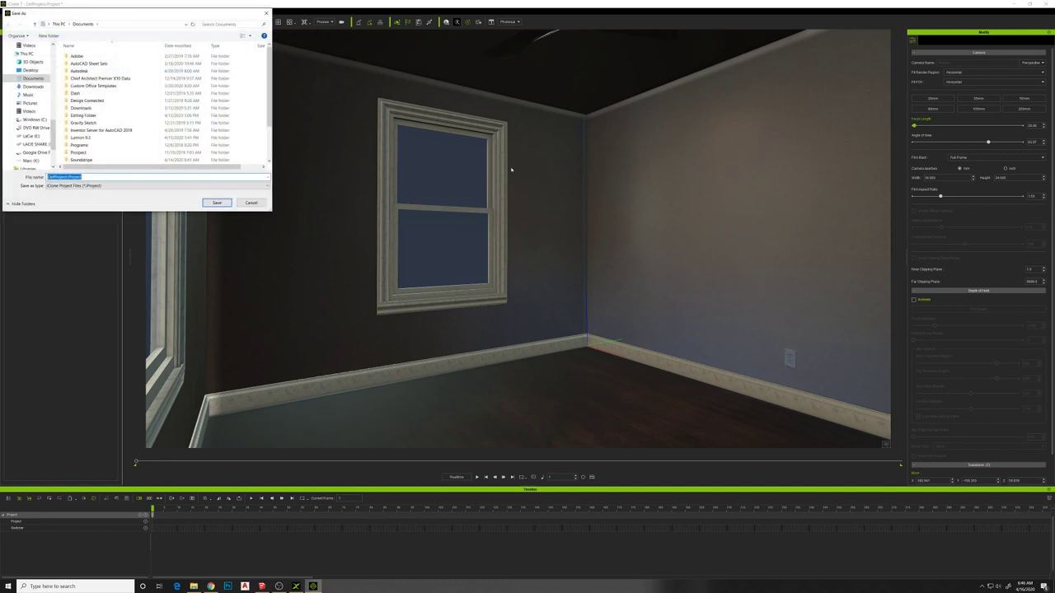
{"action": "left_click", "coordinate": [218, 203]}
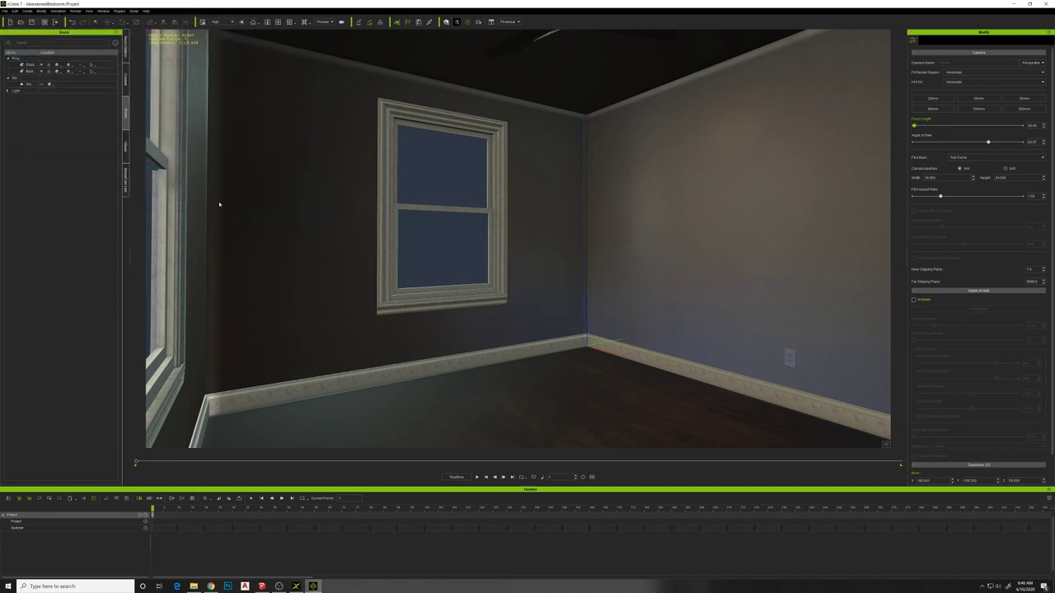
Frame the corner between the double and single windows from inside the bedroom and start processing the scene
{"action": "right_click_drag", "start_coordinate": [220, 205], "coordinate": [471, 203]}
{"action": "scroll", "coordinate": [465, 205], "scroll_direction": "down", "scroll_amount": 3}
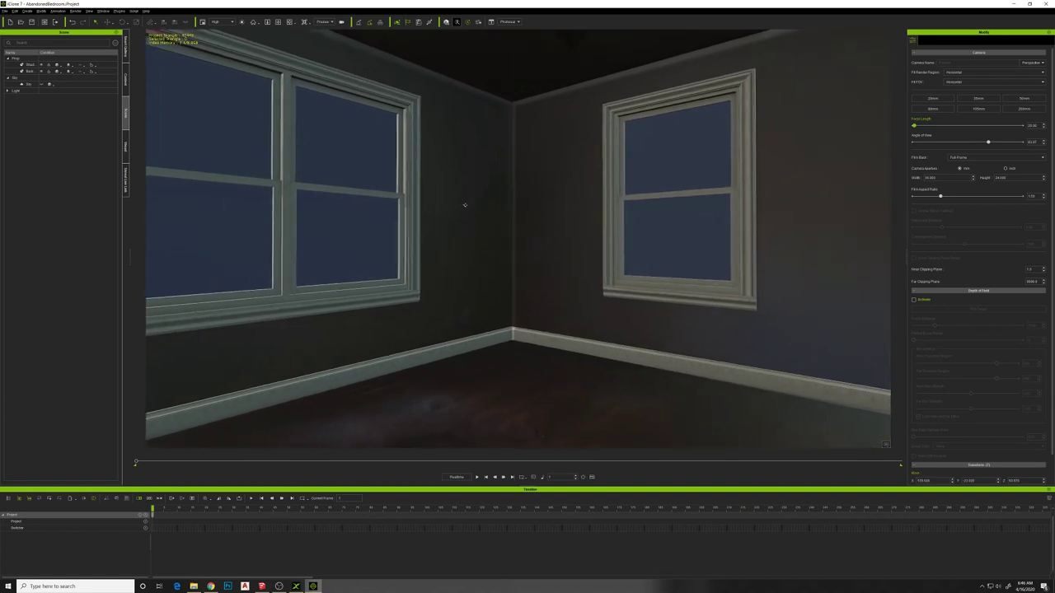
{"action": "middle_click_drag", "start_coordinate": [459, 216], "coordinate": [497, 208]}
{"action": "right_click_drag", "start_coordinate": [497, 208], "coordinate": [468, 207]}
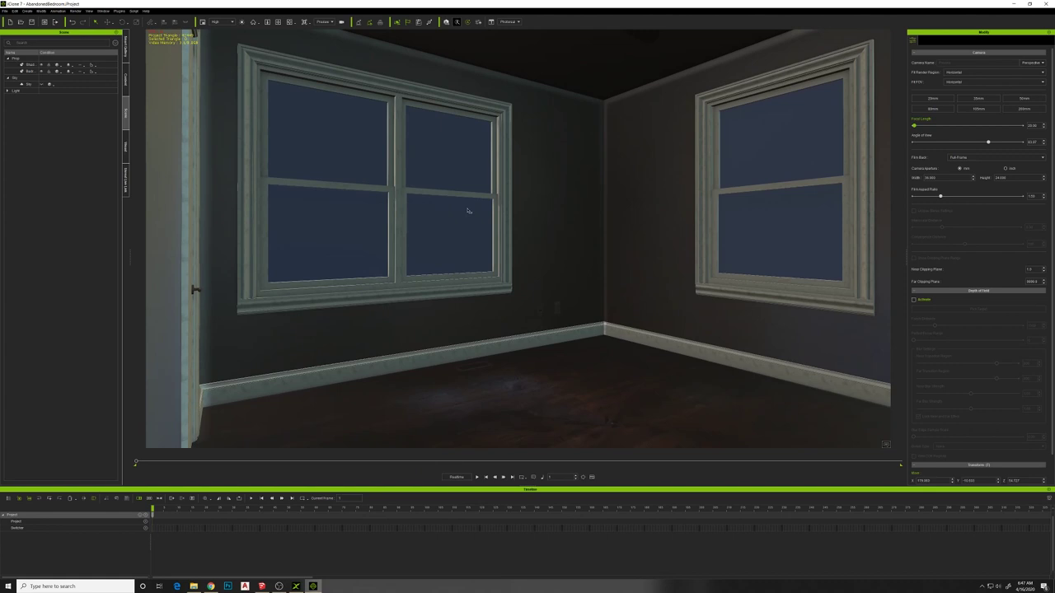
{"action": "right_click_drag", "start_coordinate": [469, 211], "coordinate": [474, 209]}
{"action": "left_click", "coordinate": [447, 22]}
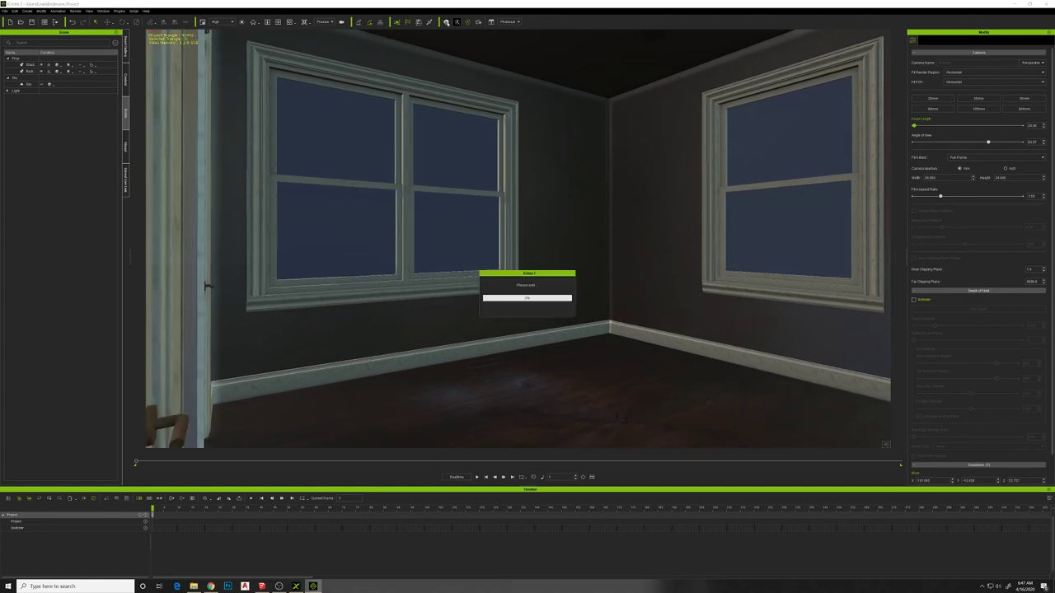